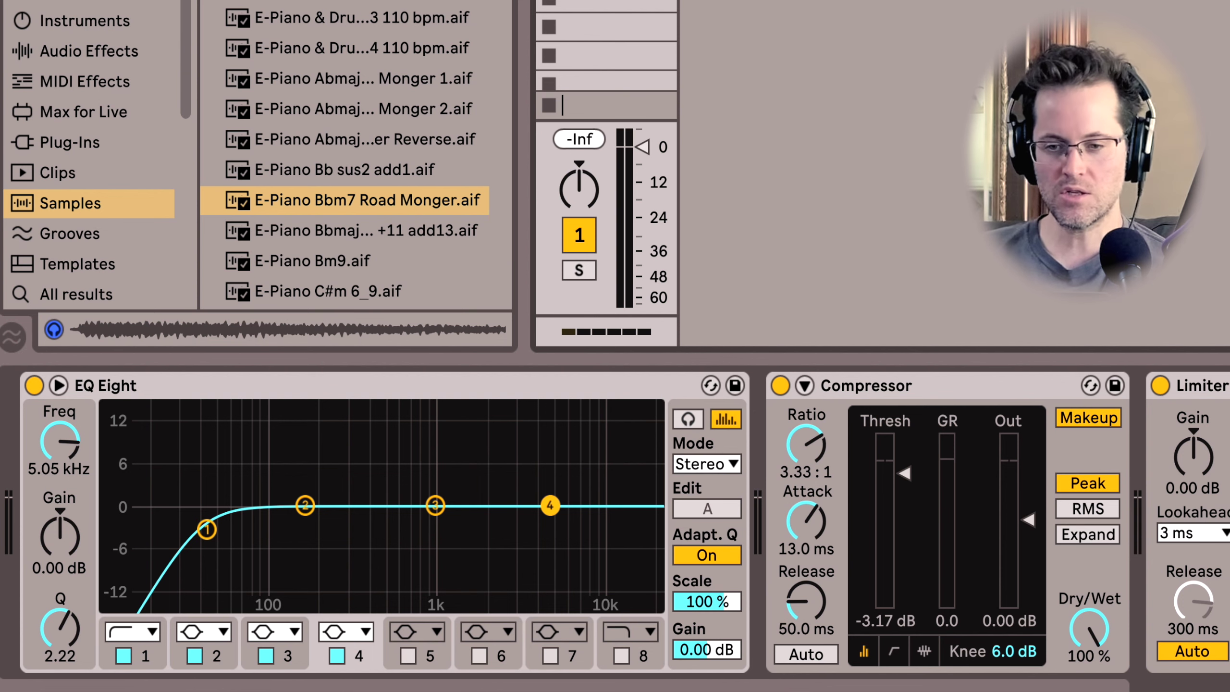
Step: Turn on warping for the E-Piano Bbm7 Road Monger clip, set its BPM to 178 and audition it
key("shift+Tab")
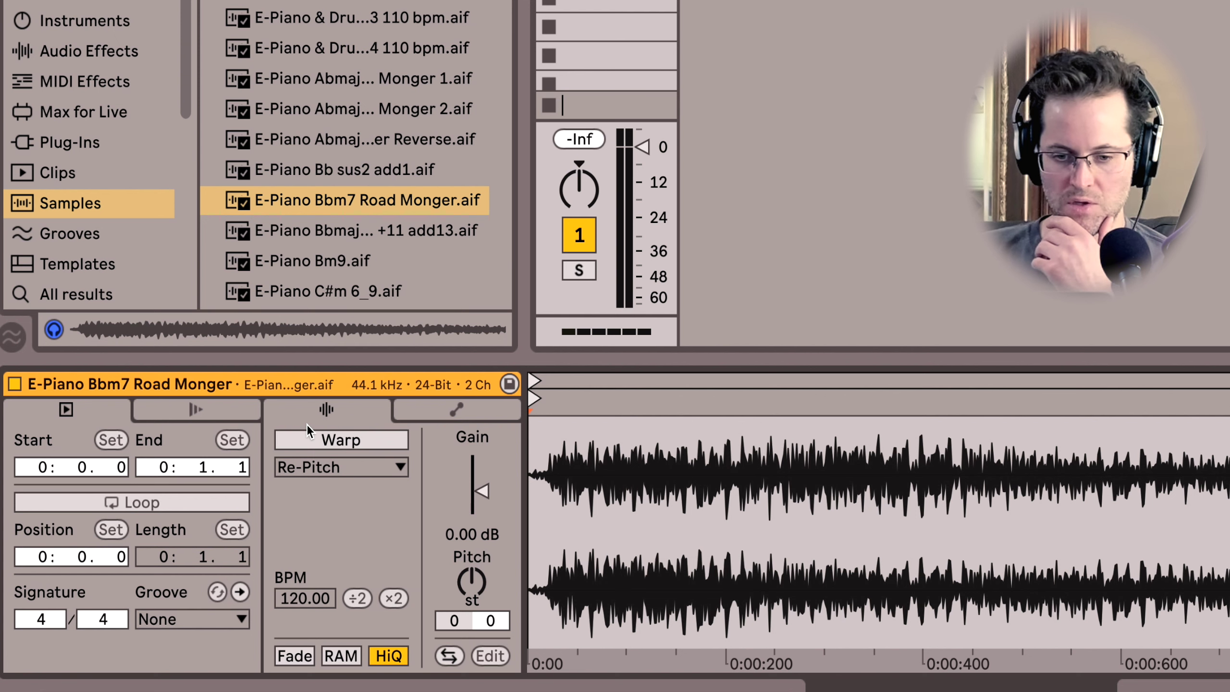
left_click(310, 441)
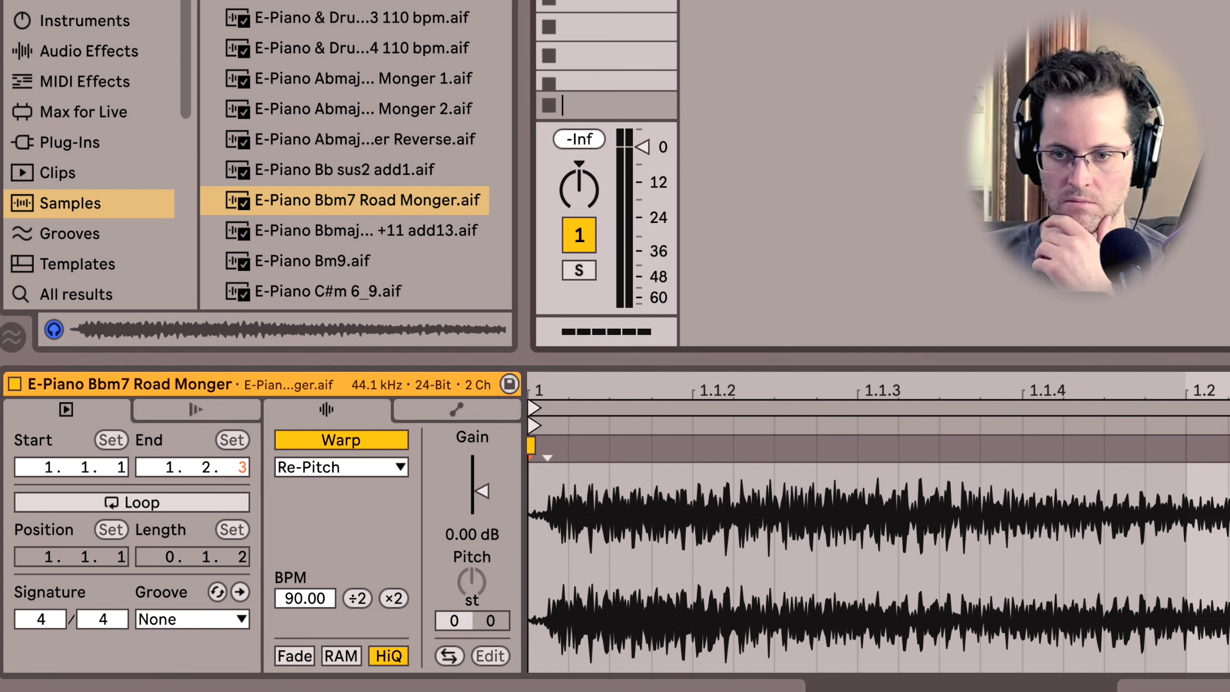
key("space")
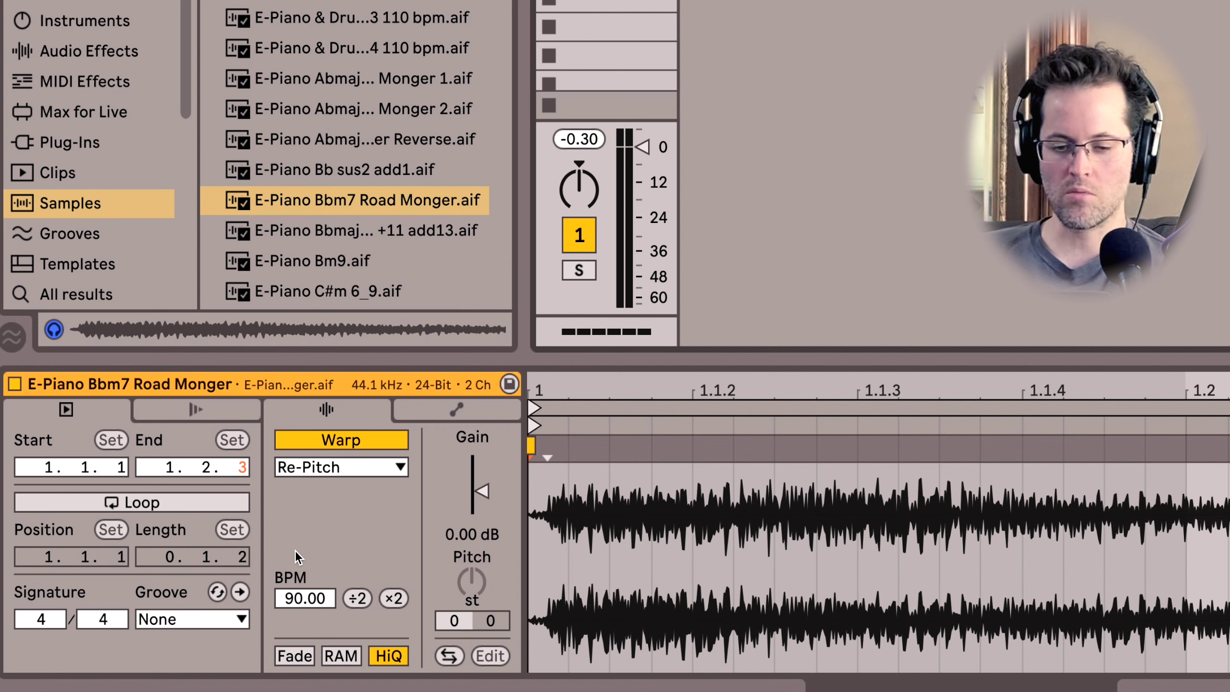
left_click_drag(293, 604, 293, 560)
key("space")
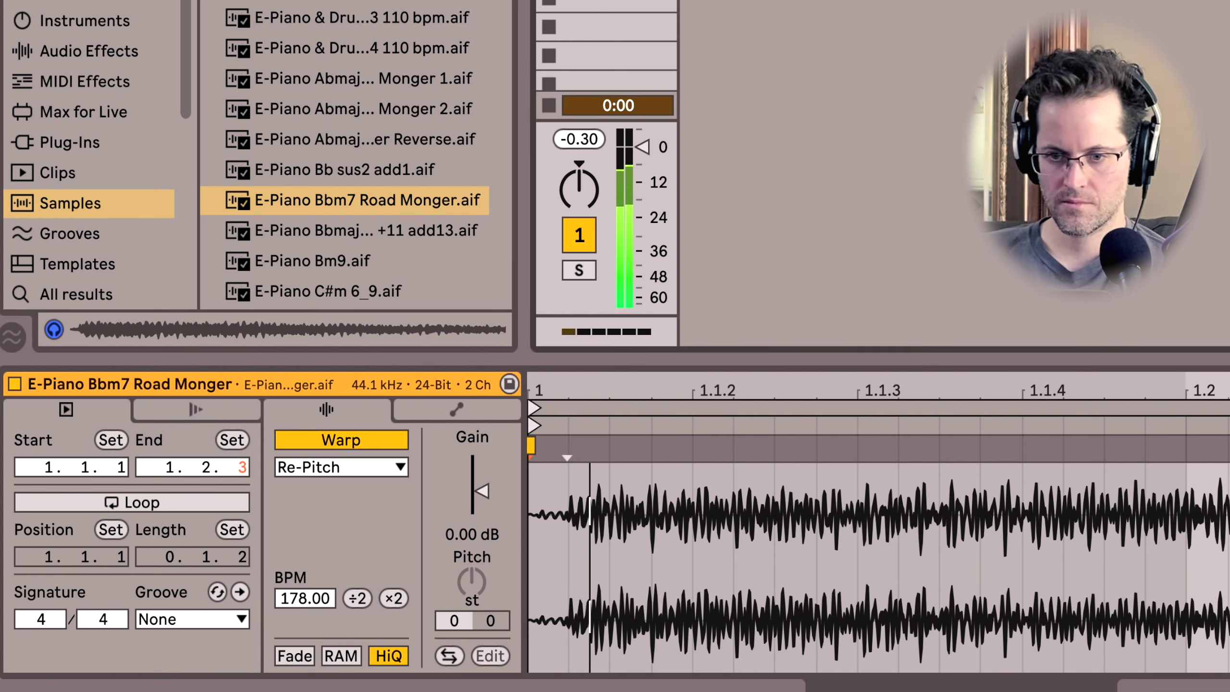
key("space")
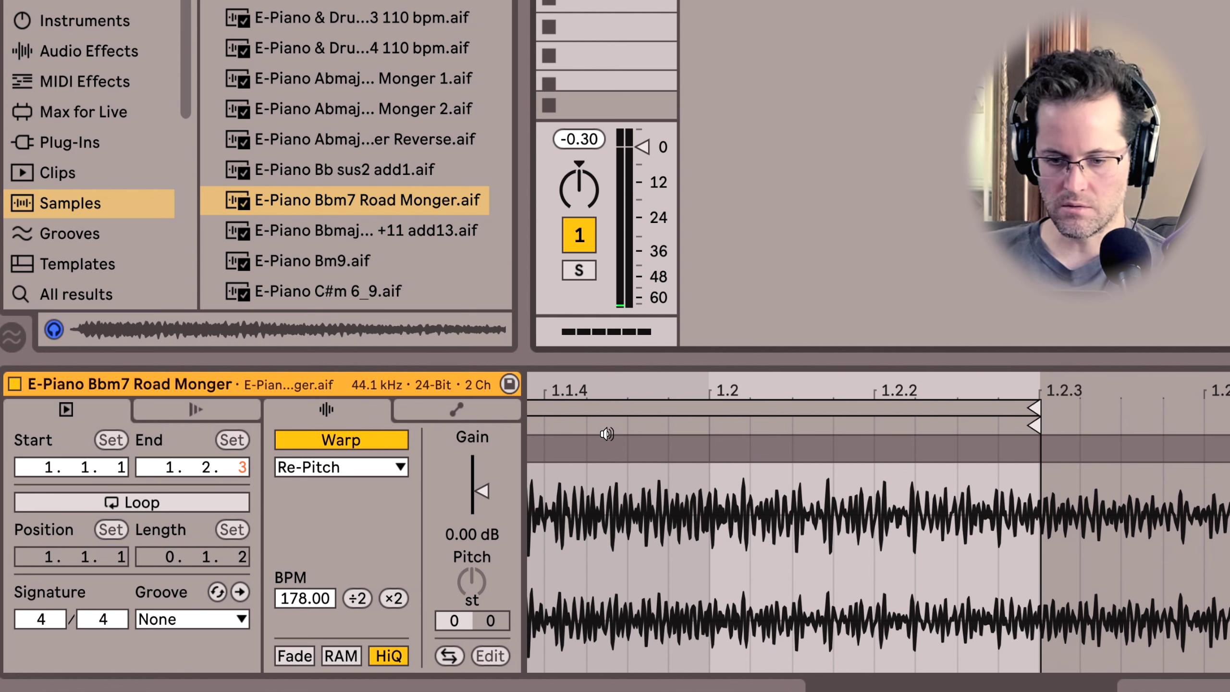
Step: Collapse the EQ Eight and Compressor, and insert an Auto Filter between the Compressor and the Limiter
key("shift+Tab")
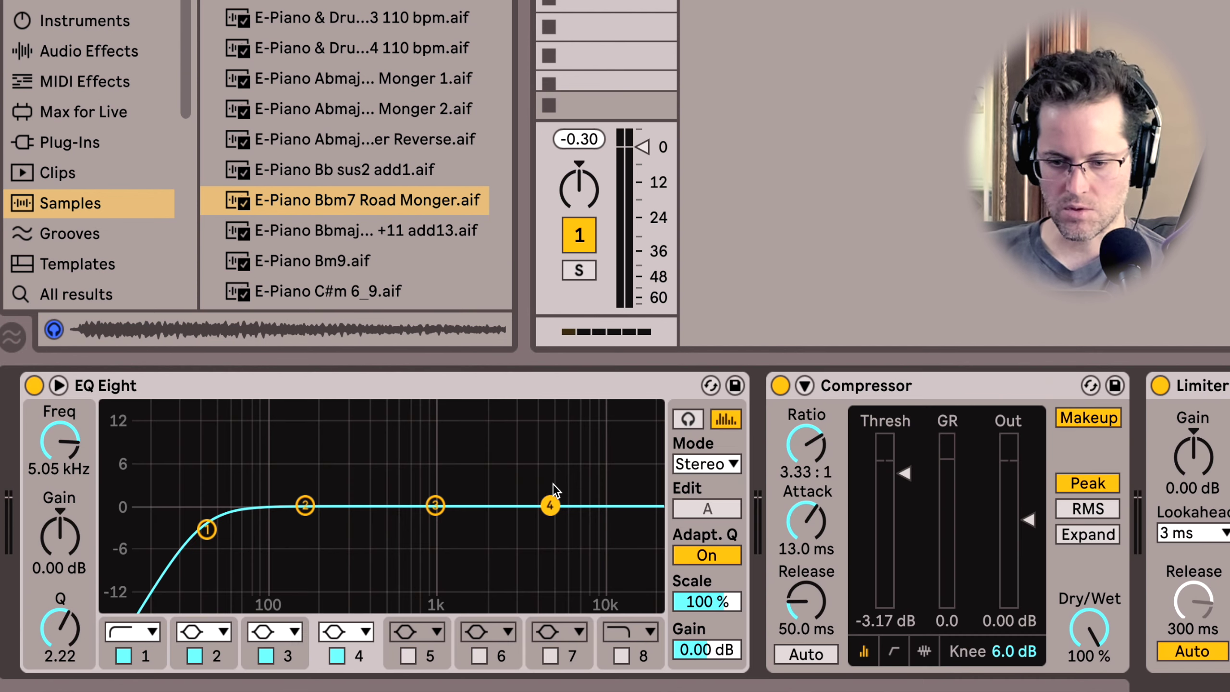
double_click(331, 388)
double_click(341, 377)
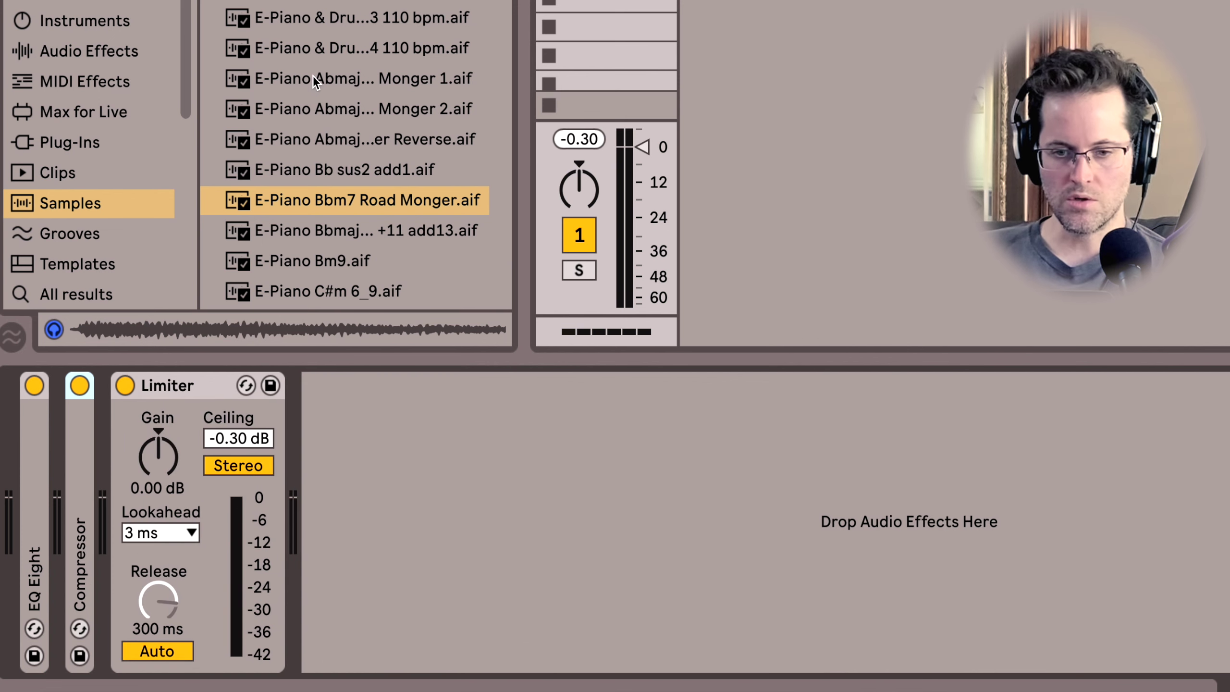
left_click(88, 50)
scroll(356, 155, "up", 15)
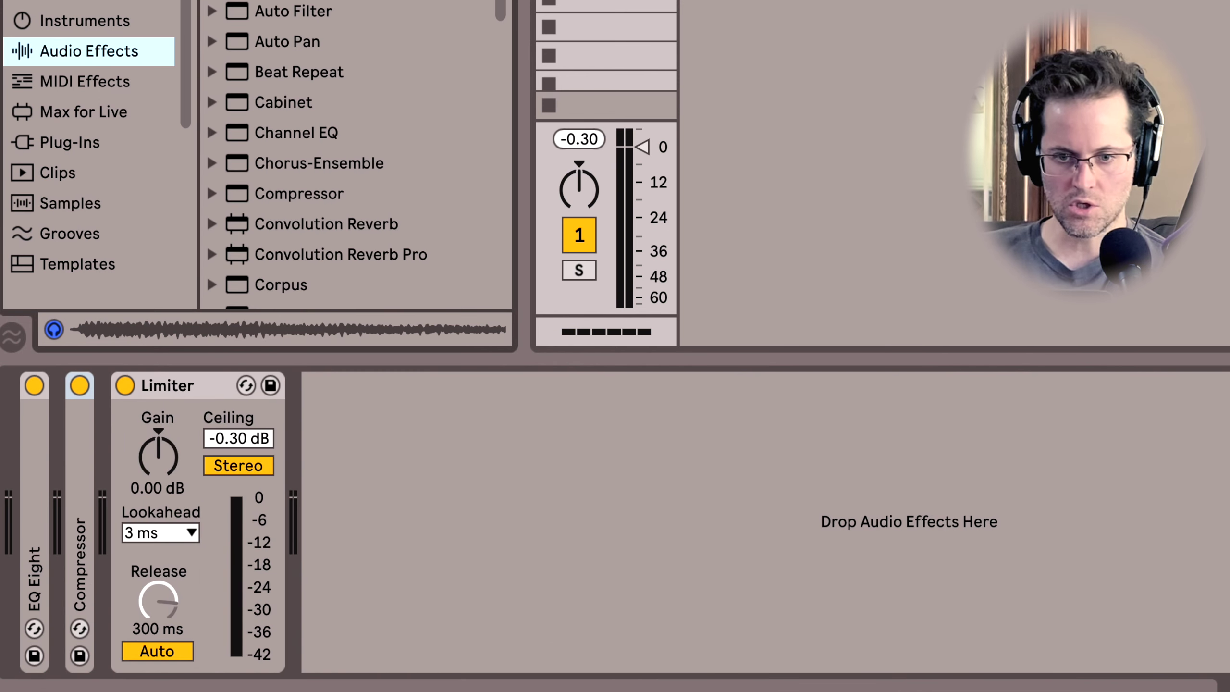
left_click_drag(275, 6, 102, 465)
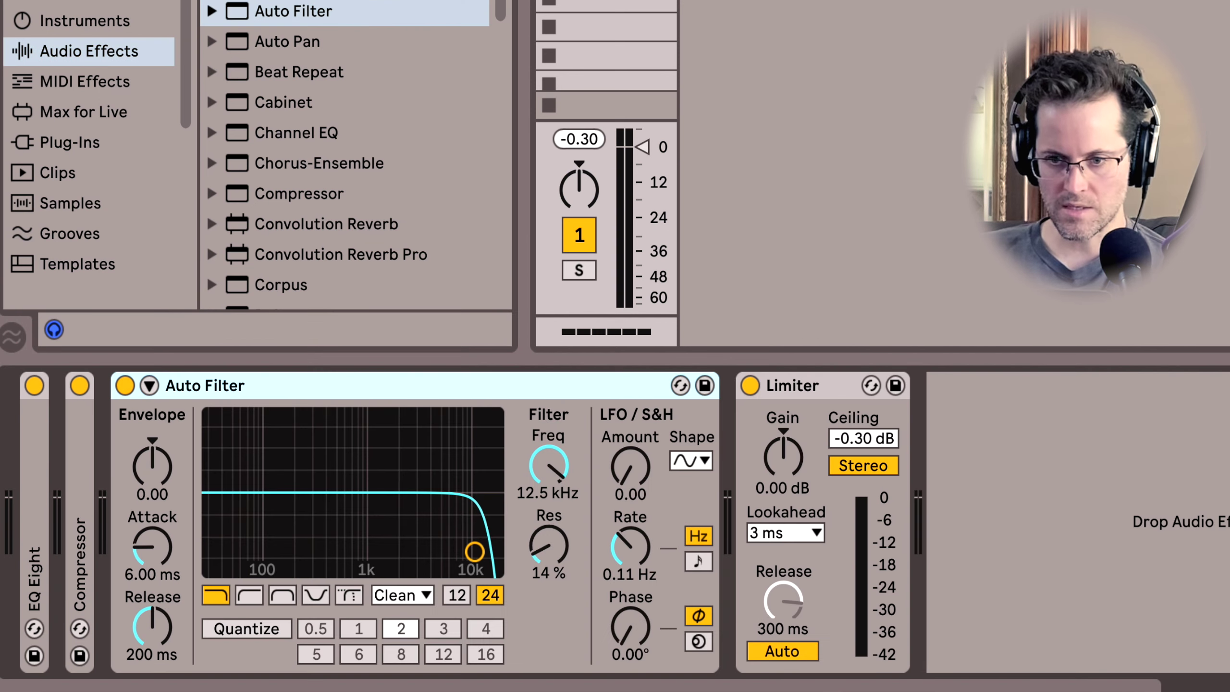
Step: Turn on looping for the E-Piano clip and extend the loop end to 1.3.4
key("shift+Tab")
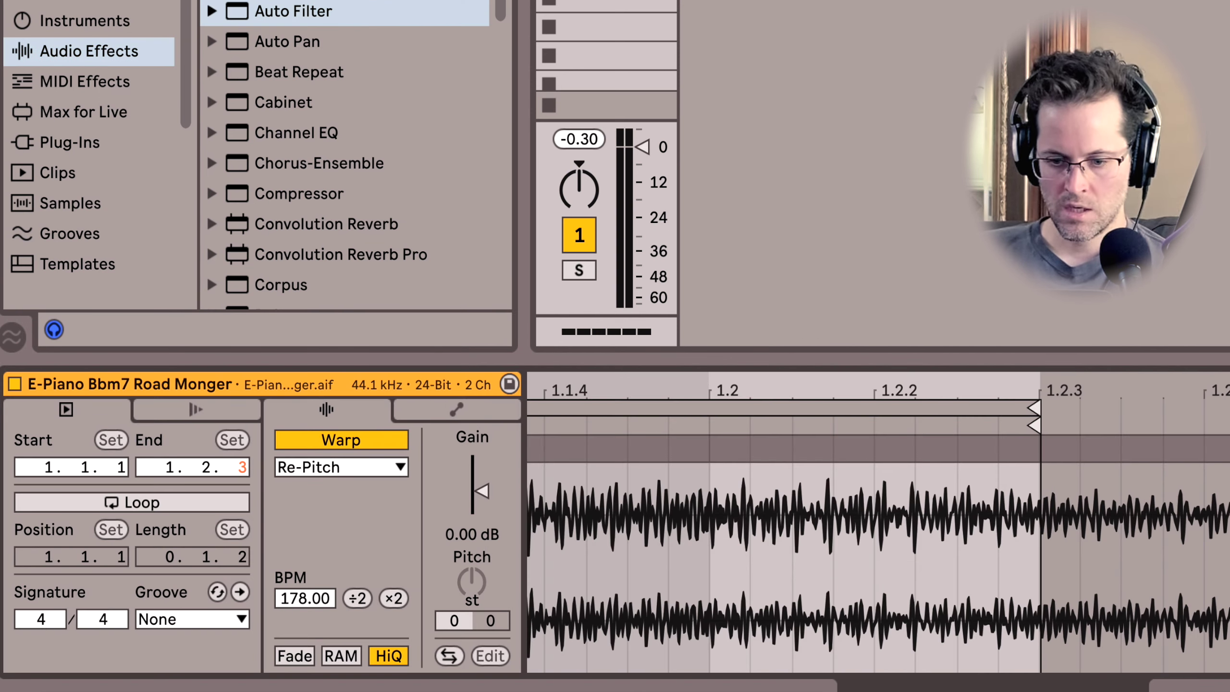
left_click(210, 499)
scroll(1040, 416, "down", 3)
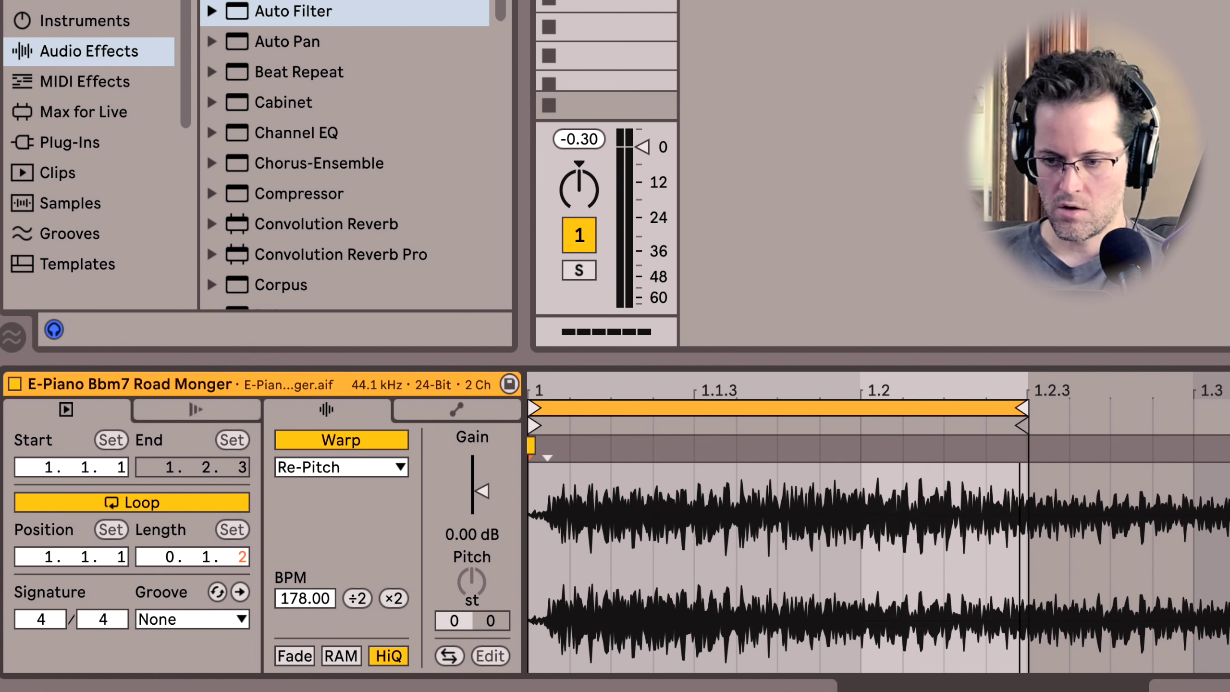
left_click_drag(1031, 411, 1227, 412)
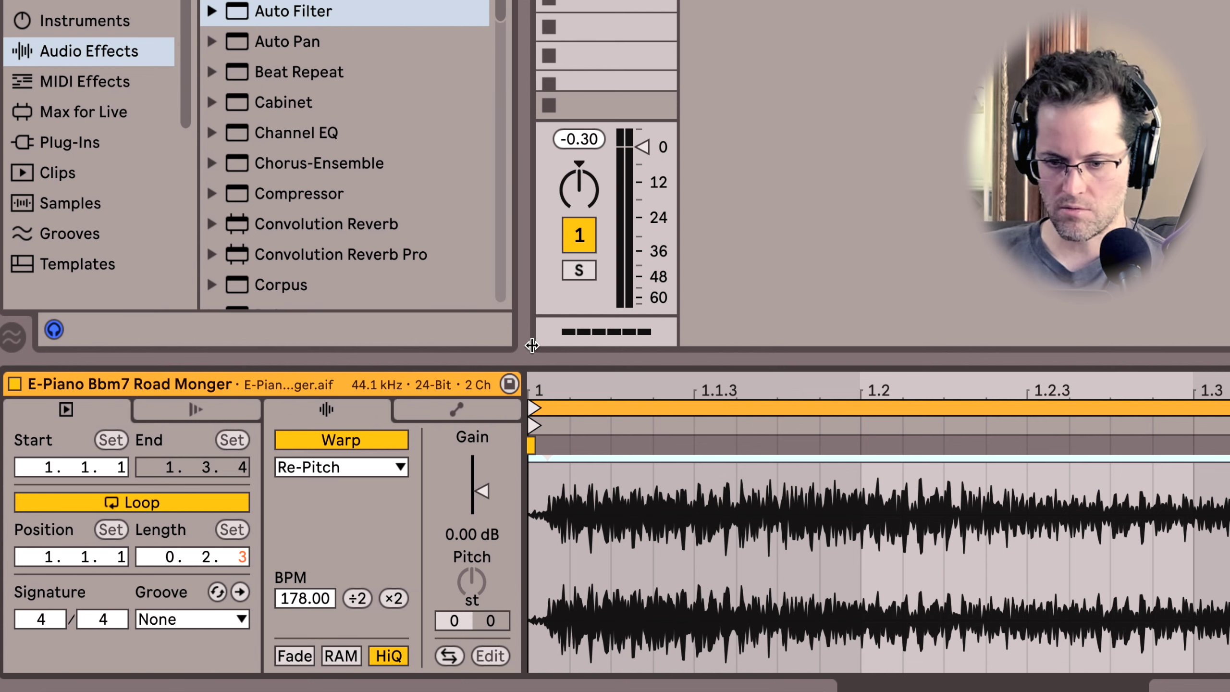
Step: With the clip playing, move its loop start to the sample's first transient and lower the clip gain to -5.45 dB
scroll(532, 396, "up", 5)
scroll(533, 396, "up", 2)
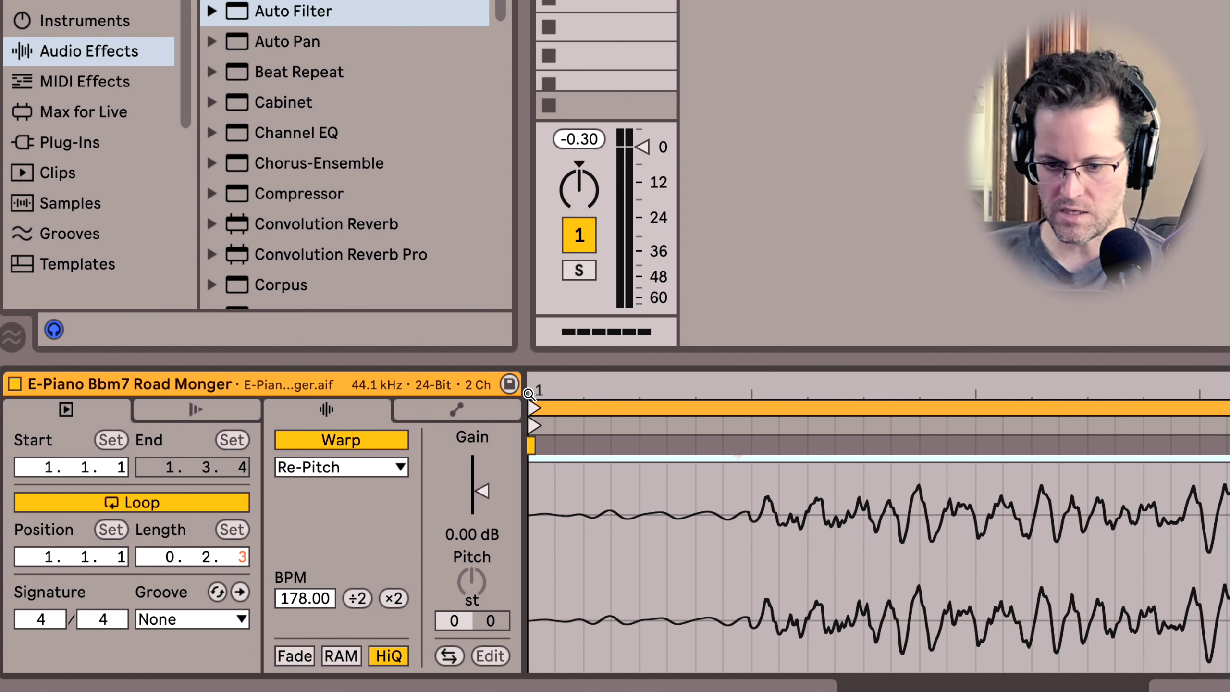
key("space")
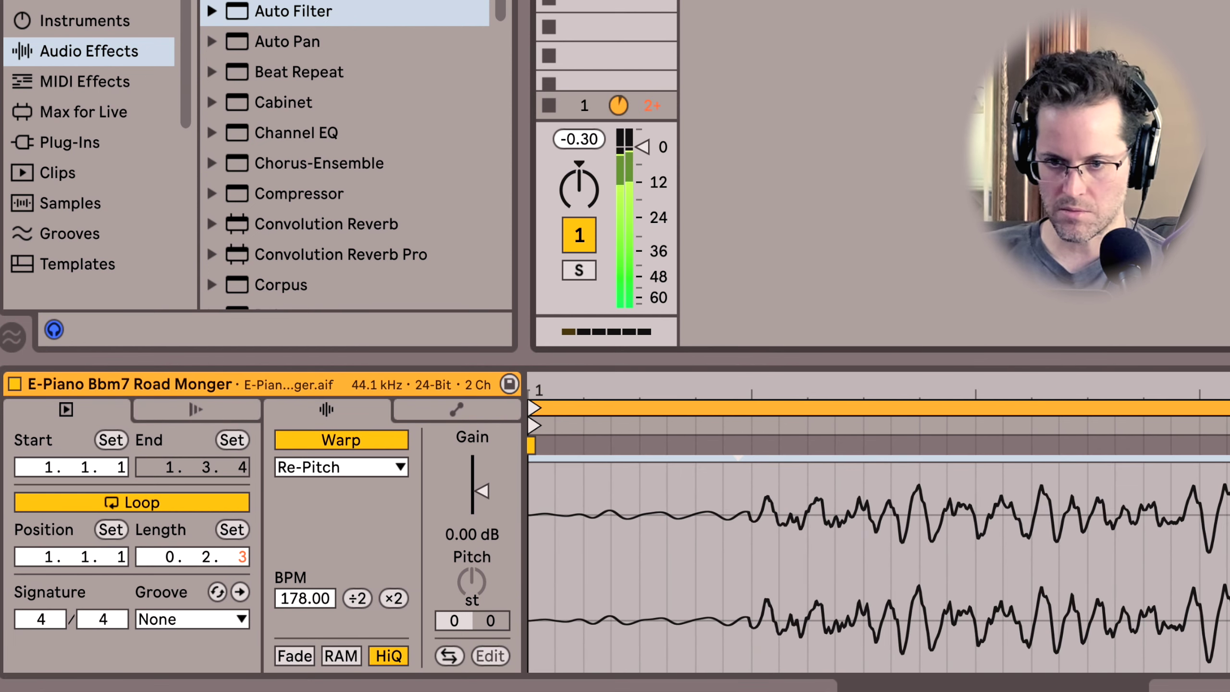
mouse_move(535, 410)
left_mouse_down()
mouse_move(725, 412)
mouse_move(726, 310)
left_mouse_up()
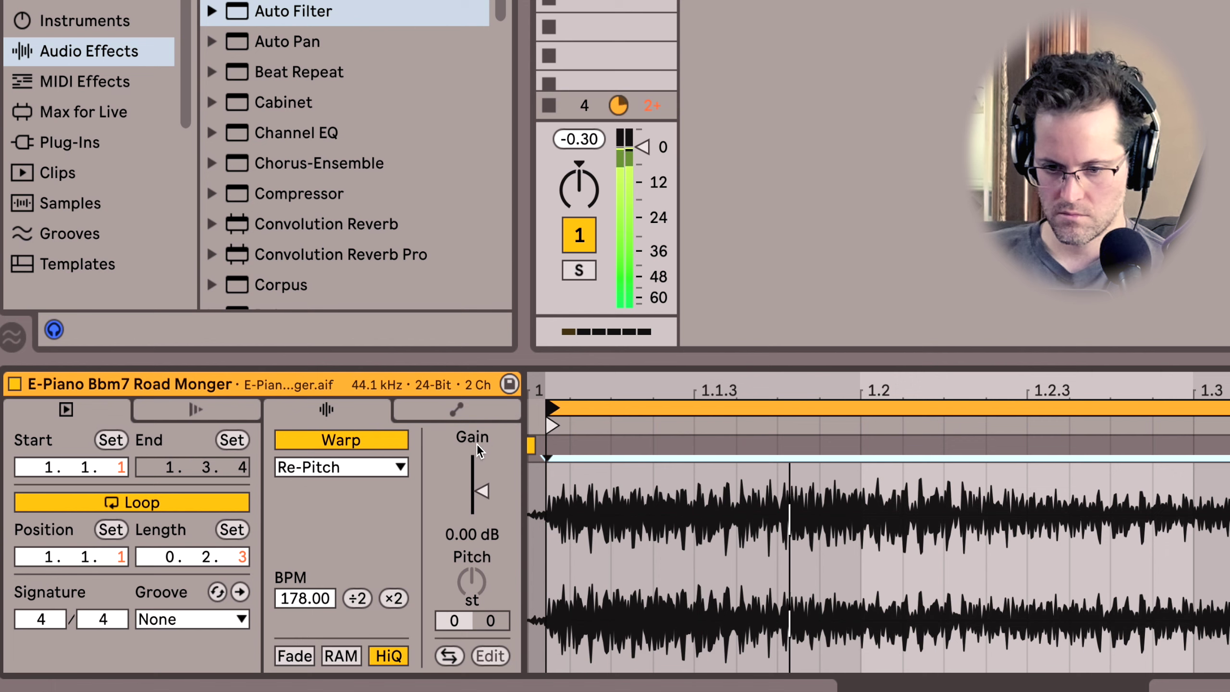
left_click_drag(482, 497, 482, 500)
Step: Set the Auto Filter's low-pass frequency to 107 Hz, resonance to 39 % and envelope amount to 127
key("shift+Tab")
left_click_drag(486, 547, 271, 520)
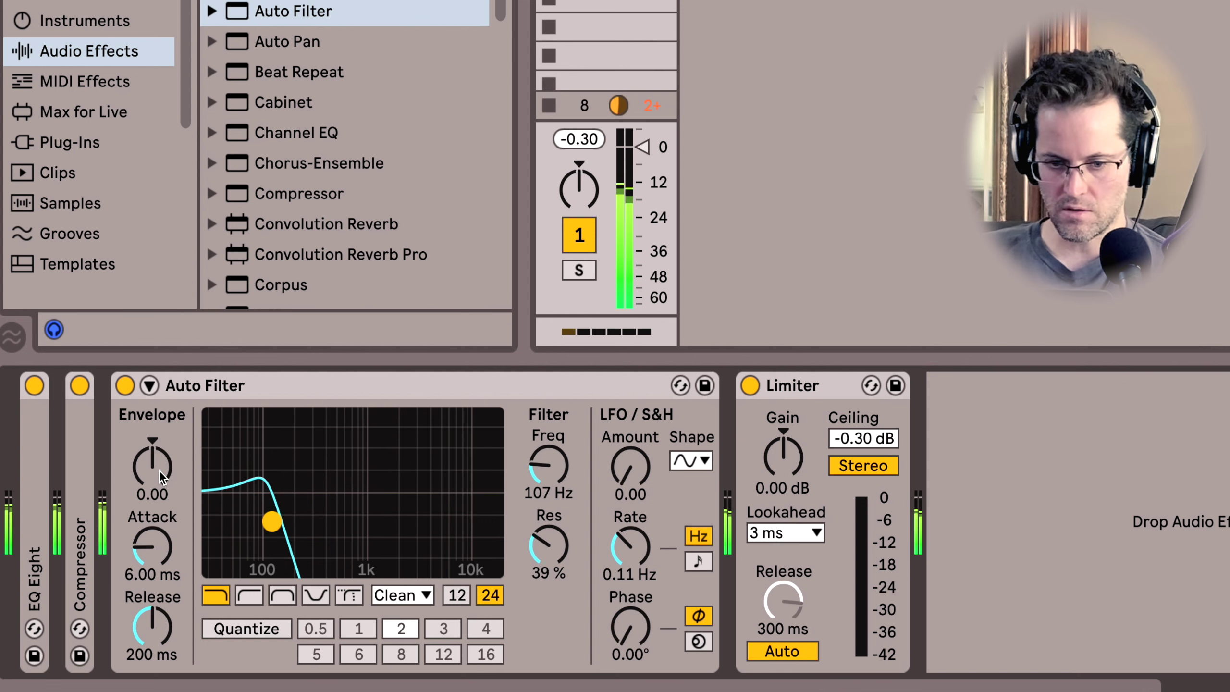
left_click_drag(159, 470, 159, 436)
Step: Shorten the E-Piano clip's loop so that it ends at 1.2.1
key("shift+Tab")
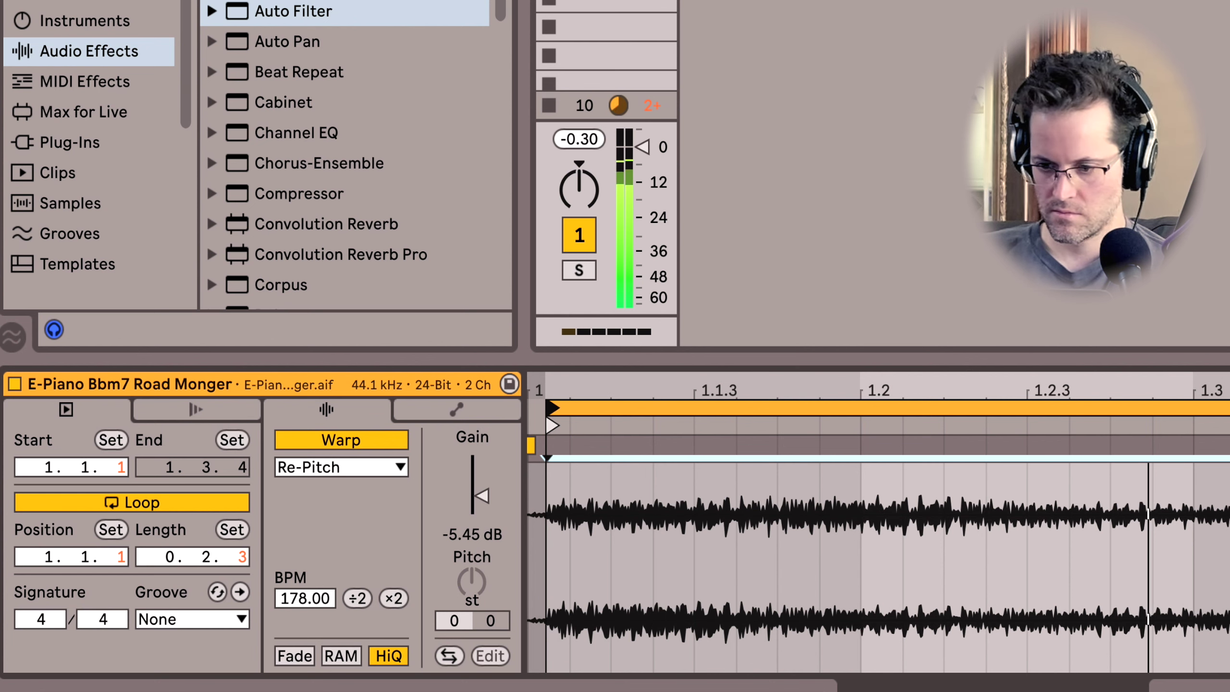
left_click_drag(1225, 426, 859, 441)
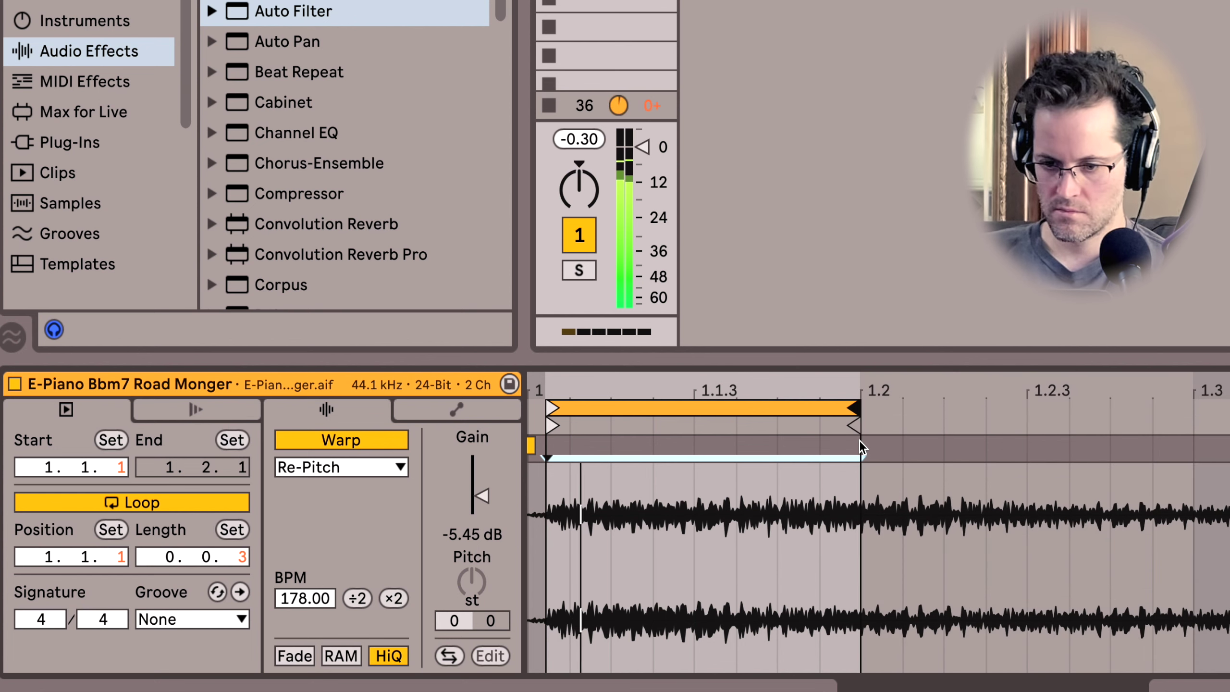
Step: Set the Auto Filter's frequency to 45.8 Hz and resonance to 35 %, with LFO amount 30 and rate 10 Hz
key("shift+Tab")
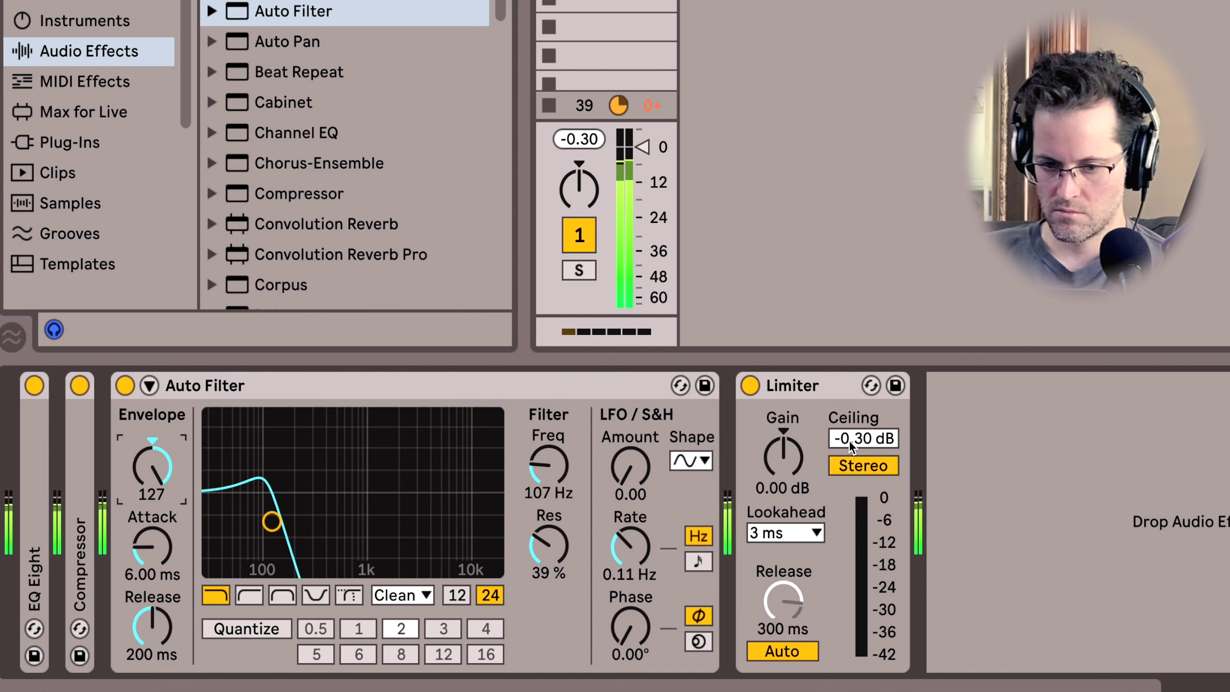
left_click_drag(272, 521, 235, 526)
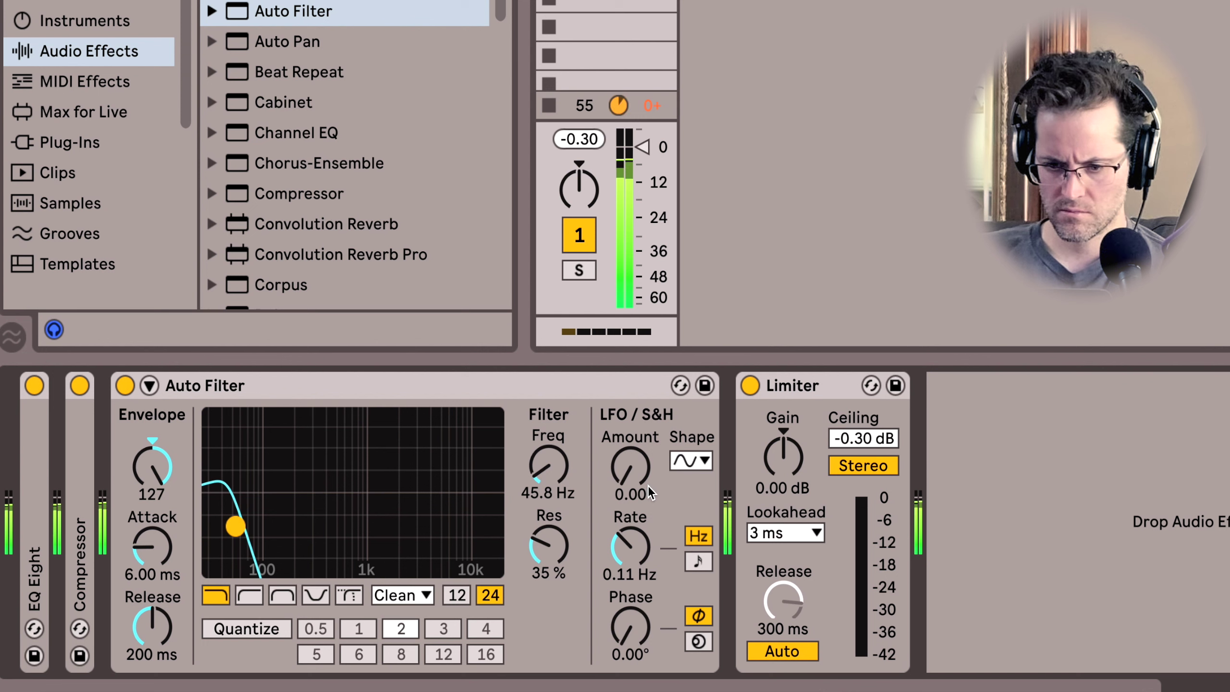
left_click_drag(630, 467, 629, 407)
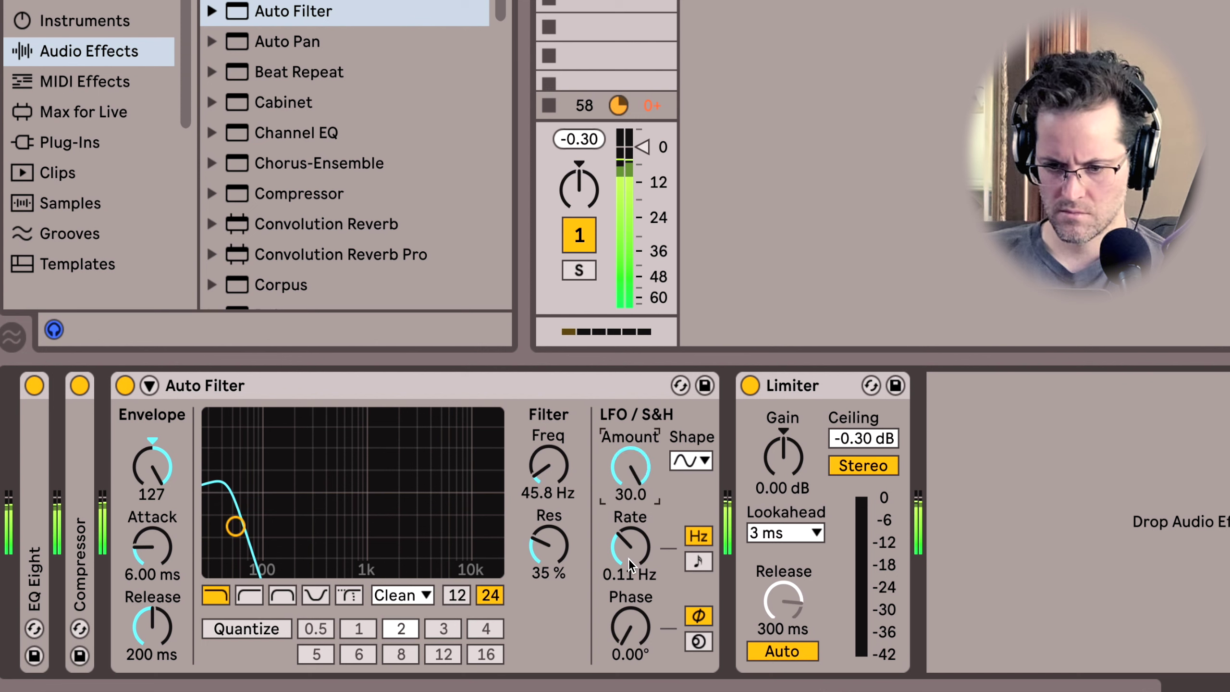
left_click_drag(628, 558, 629, 508)
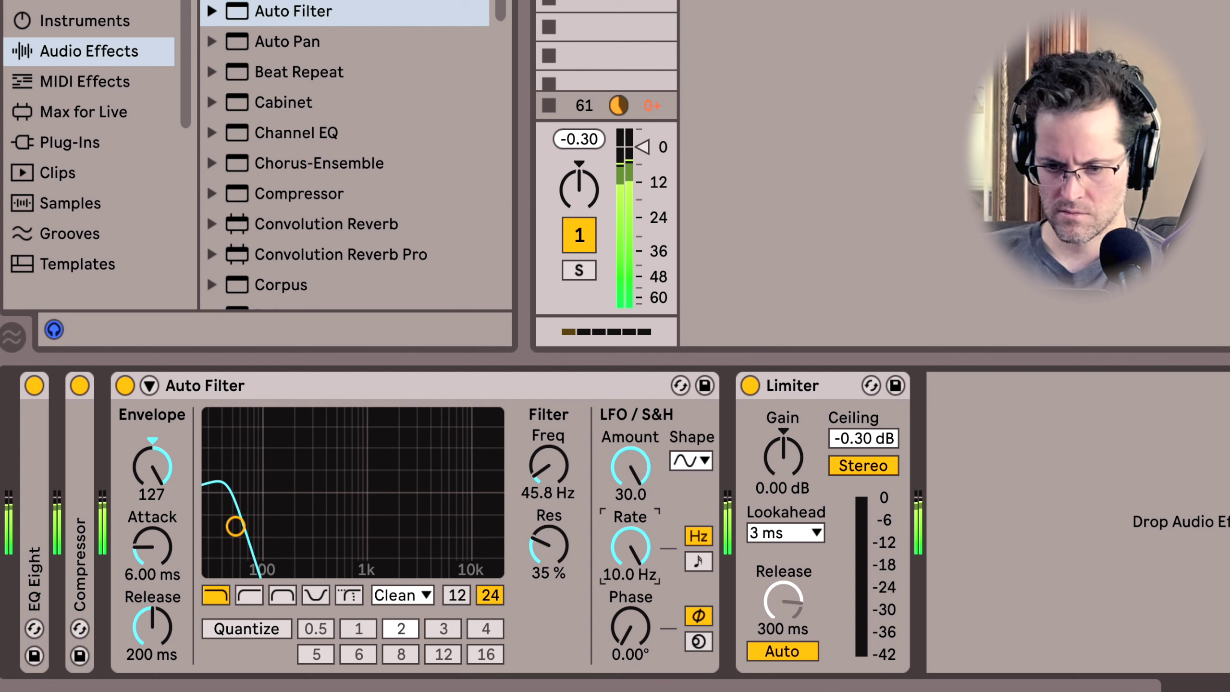
Step: Delete the Auto Filter from track 1 and stop the playing clip
left_click(403, 385)
key("Delete")
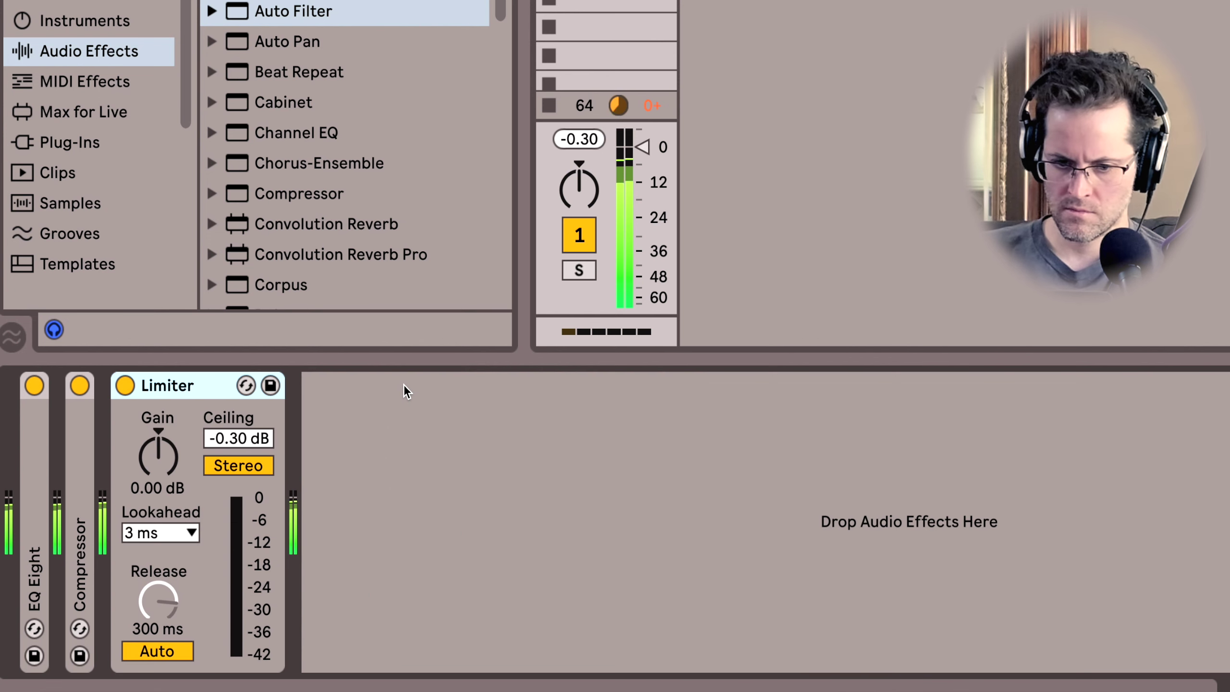
left_click(551, 100)
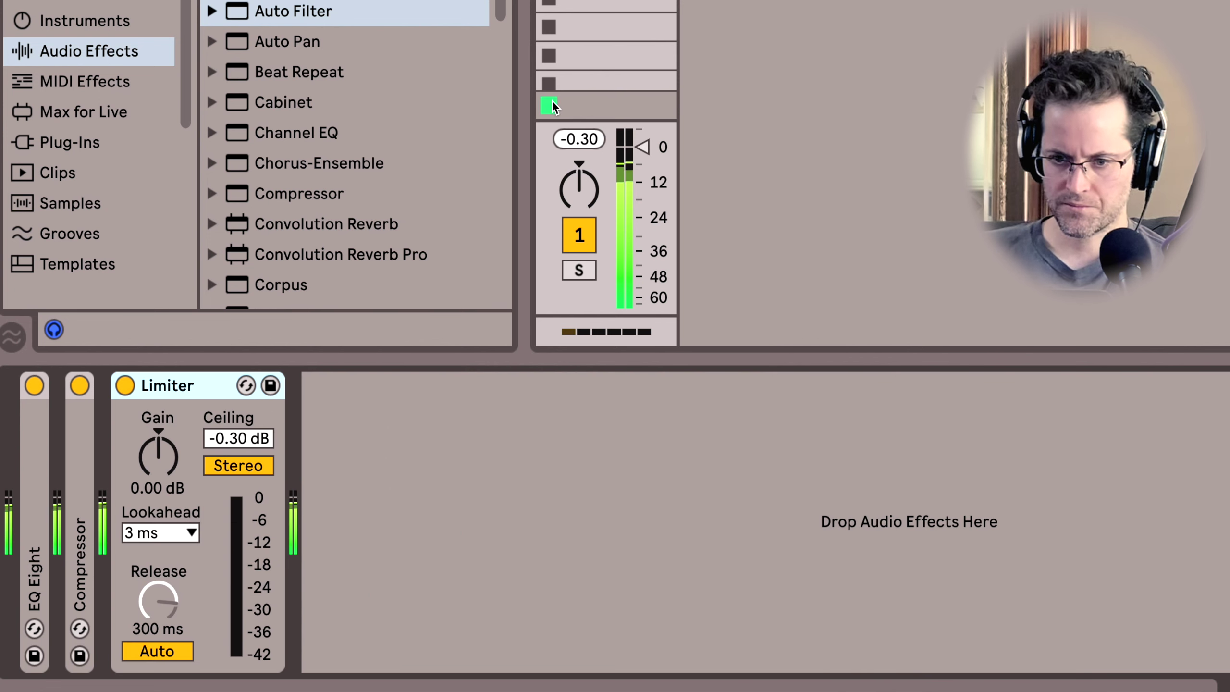
Step: Add a MIDI track with a Simpler and load the E-Piano Bbm7 Road Monger clip into it
key("super+shift+t")
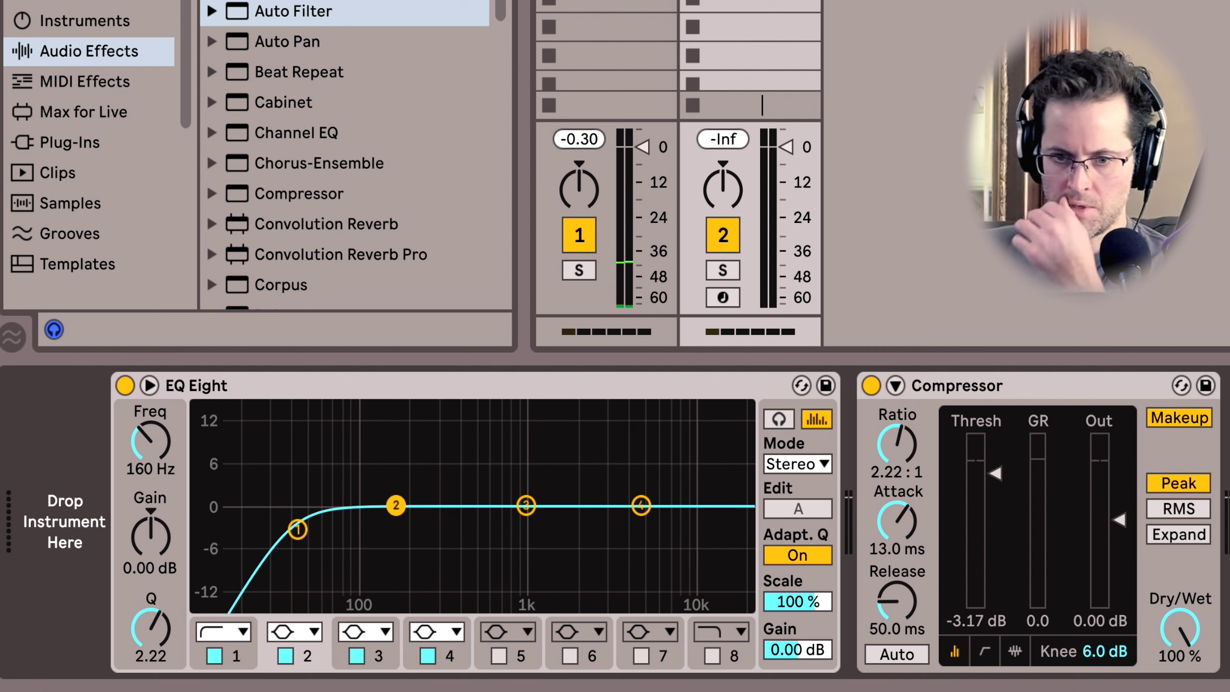
left_click(129, 27)
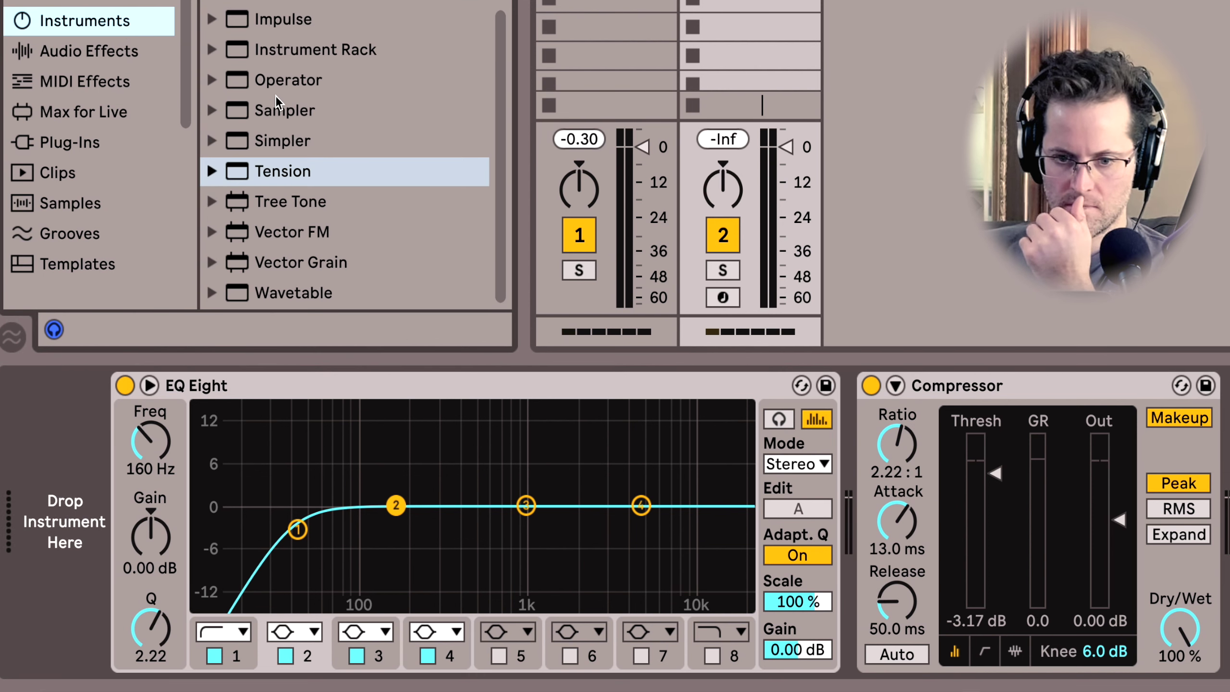
left_click(279, 141)
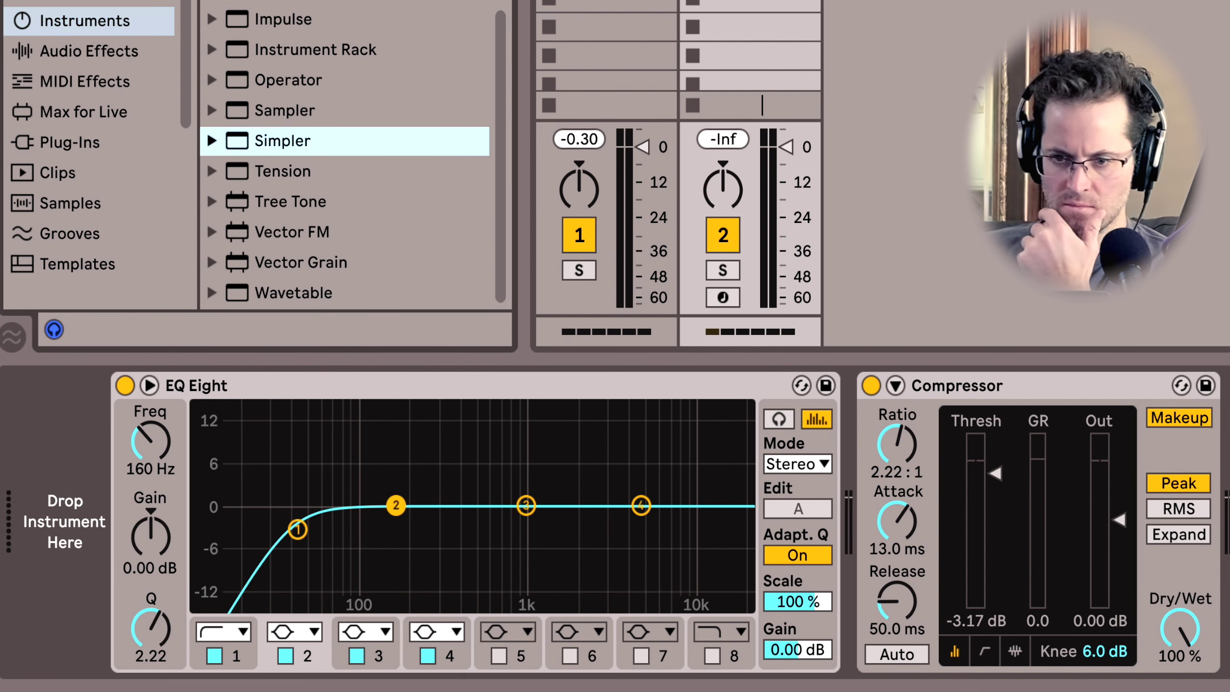
key("Return")
left_click_drag(508, 406, 492, 468)
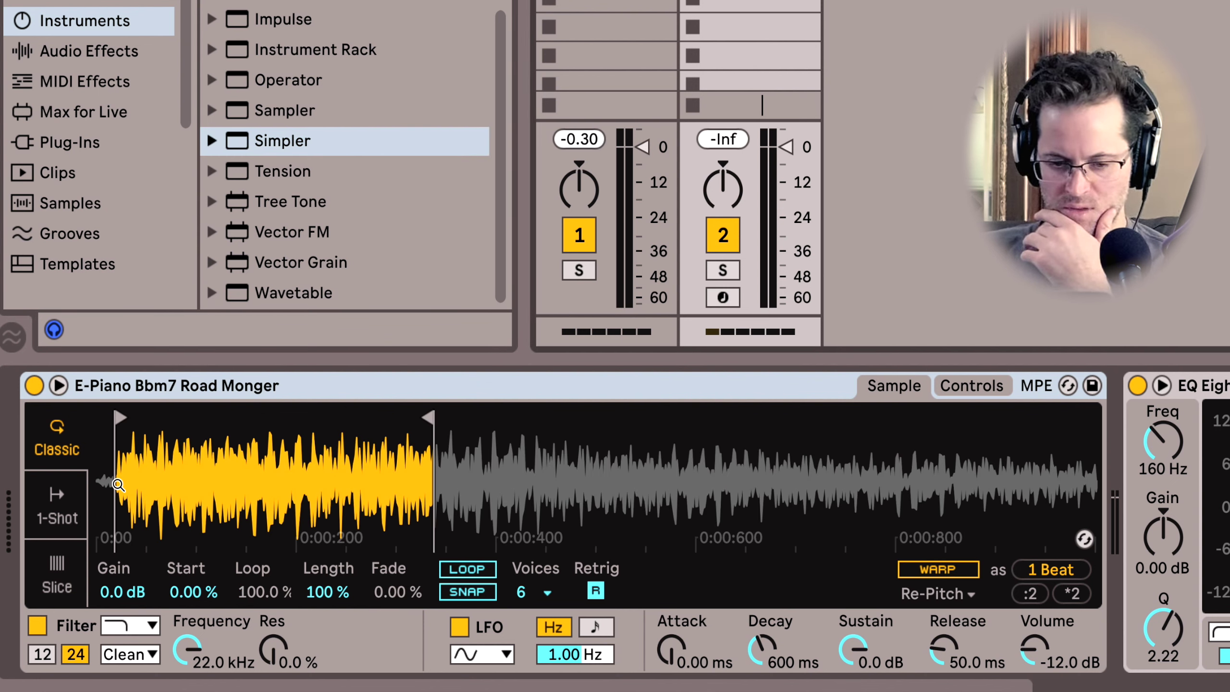
left_click_drag(129, 466, 130, 504)
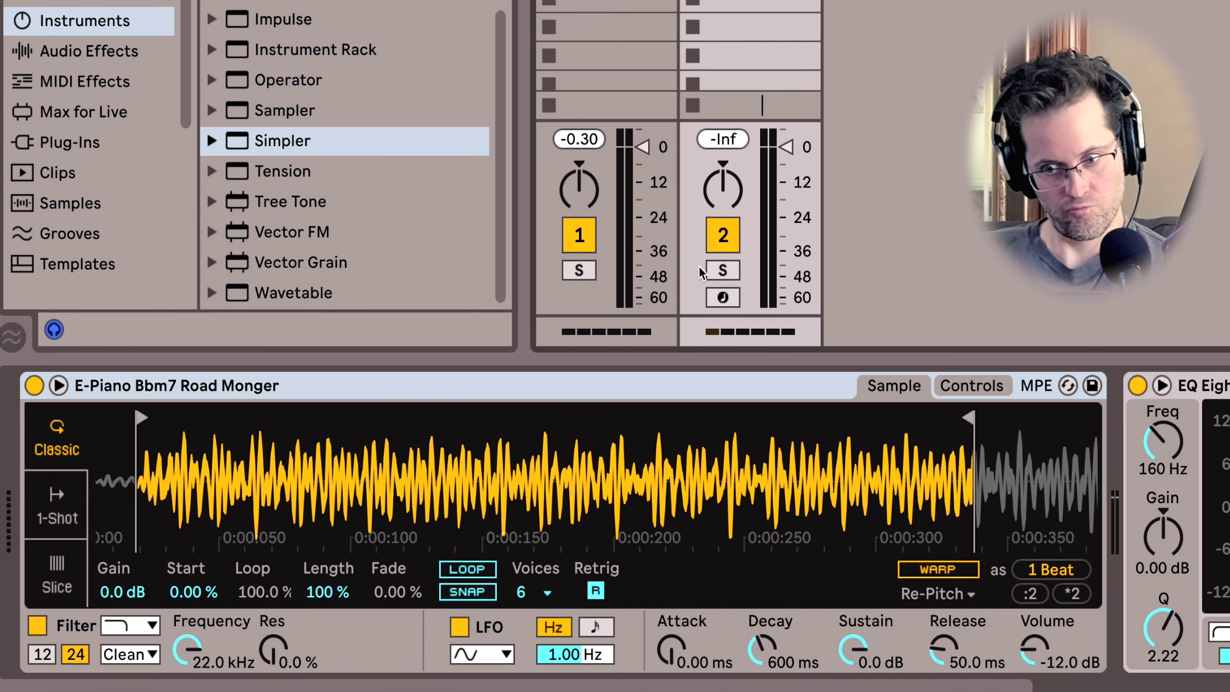
Step: Arm track 2 for recording and transpose the Simpler, trying -24 st before settling on -12 st
left_click(725, 296)
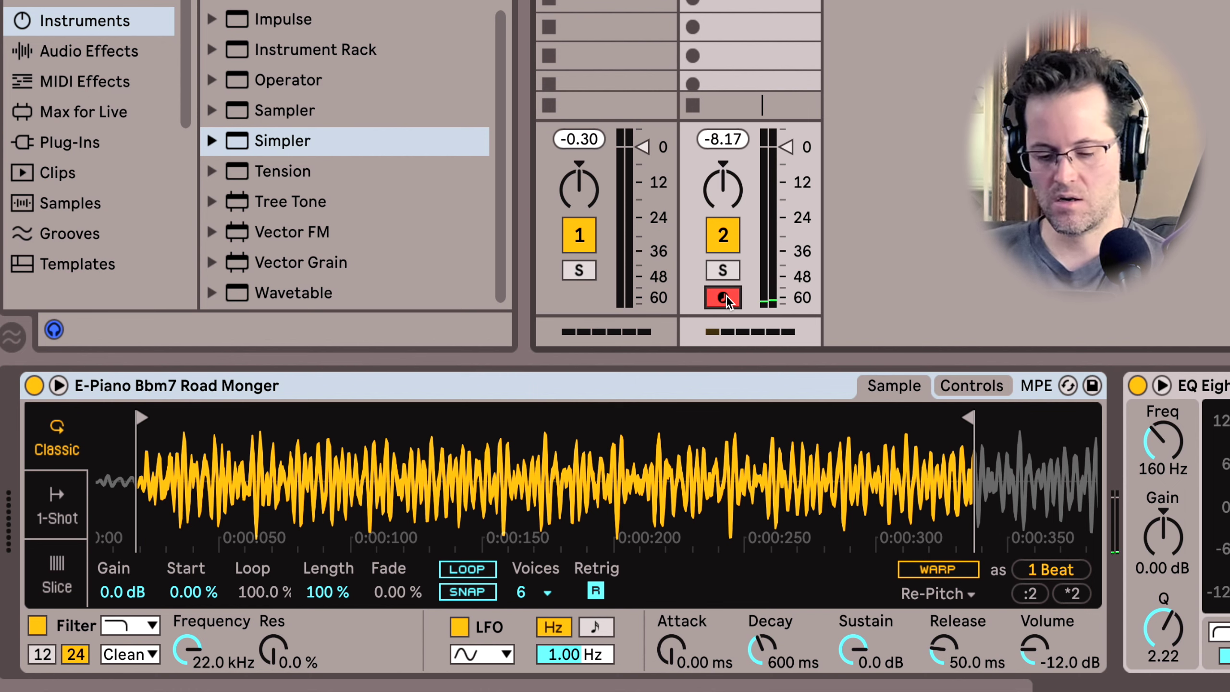
left_click(993, 391)
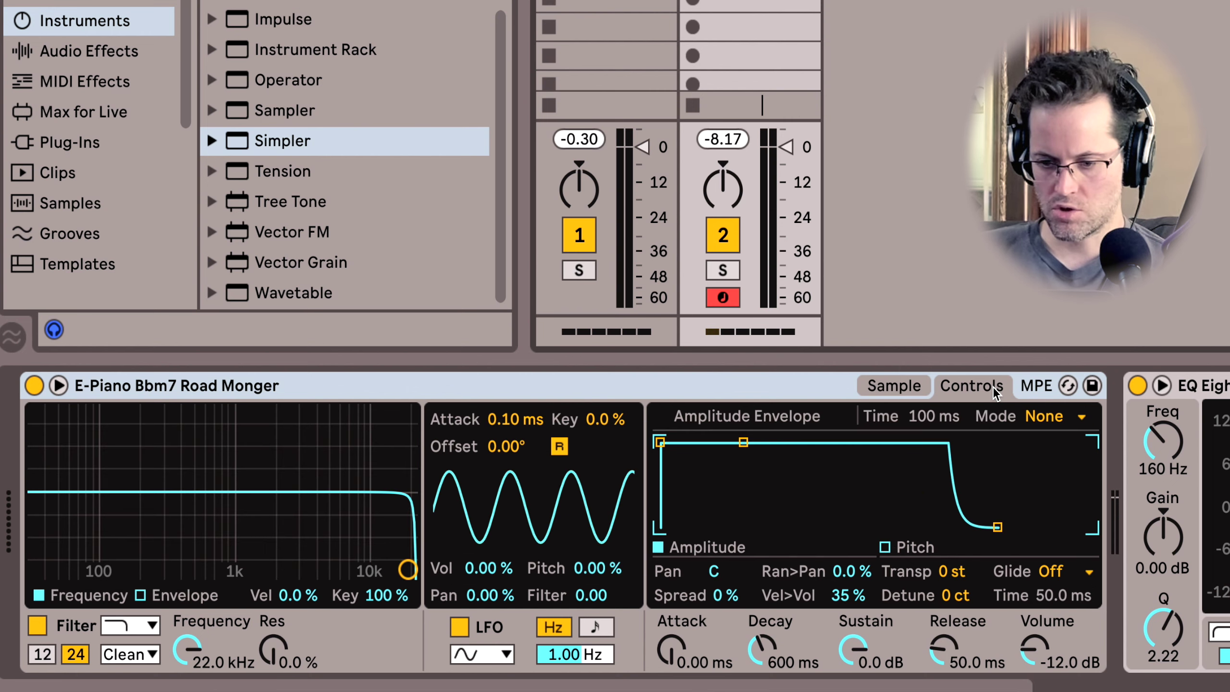
left_click(950, 574)
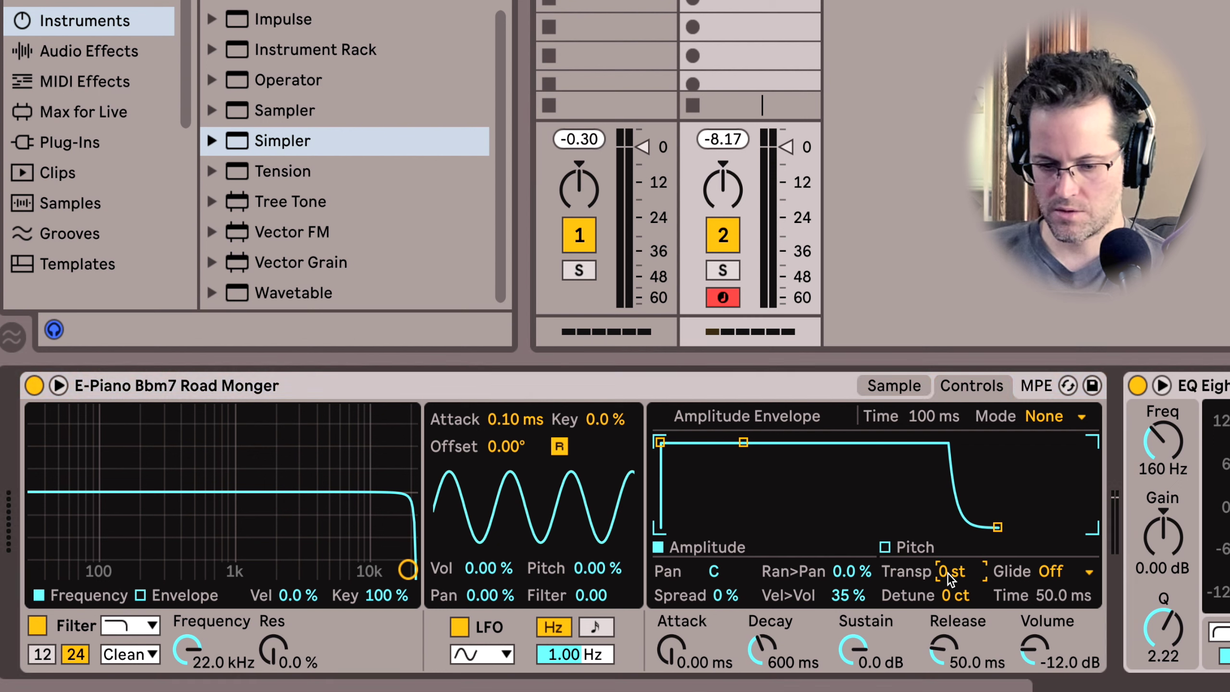
type("-24")
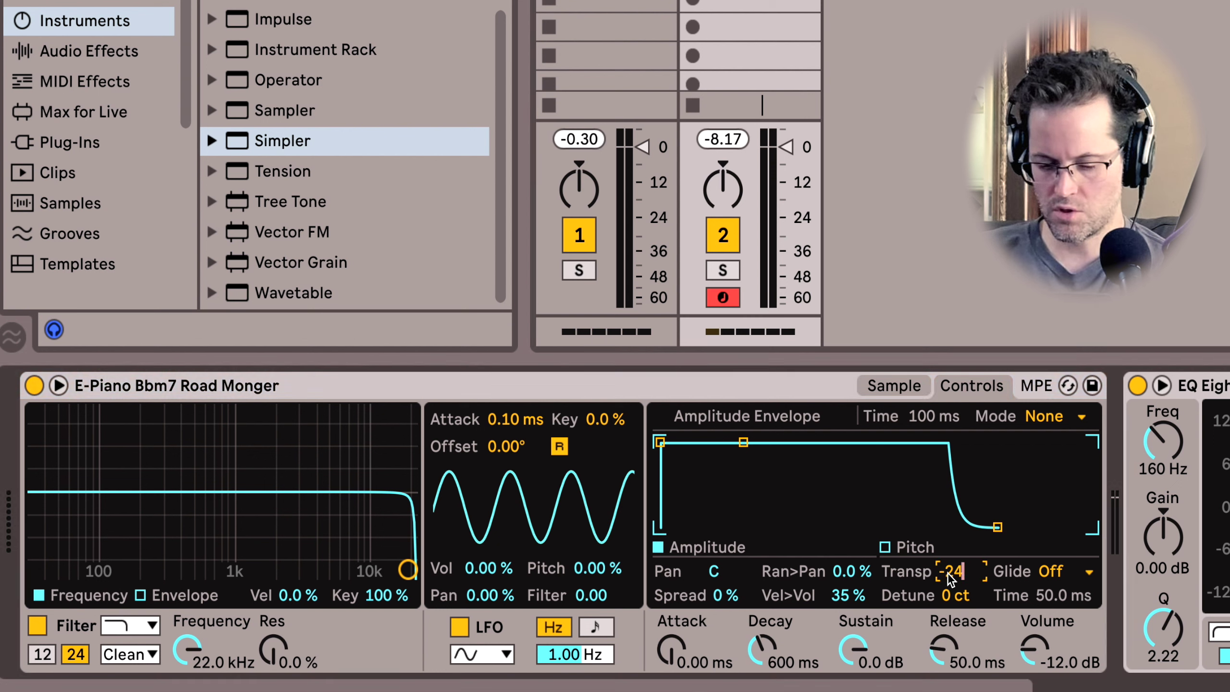
key("Return")
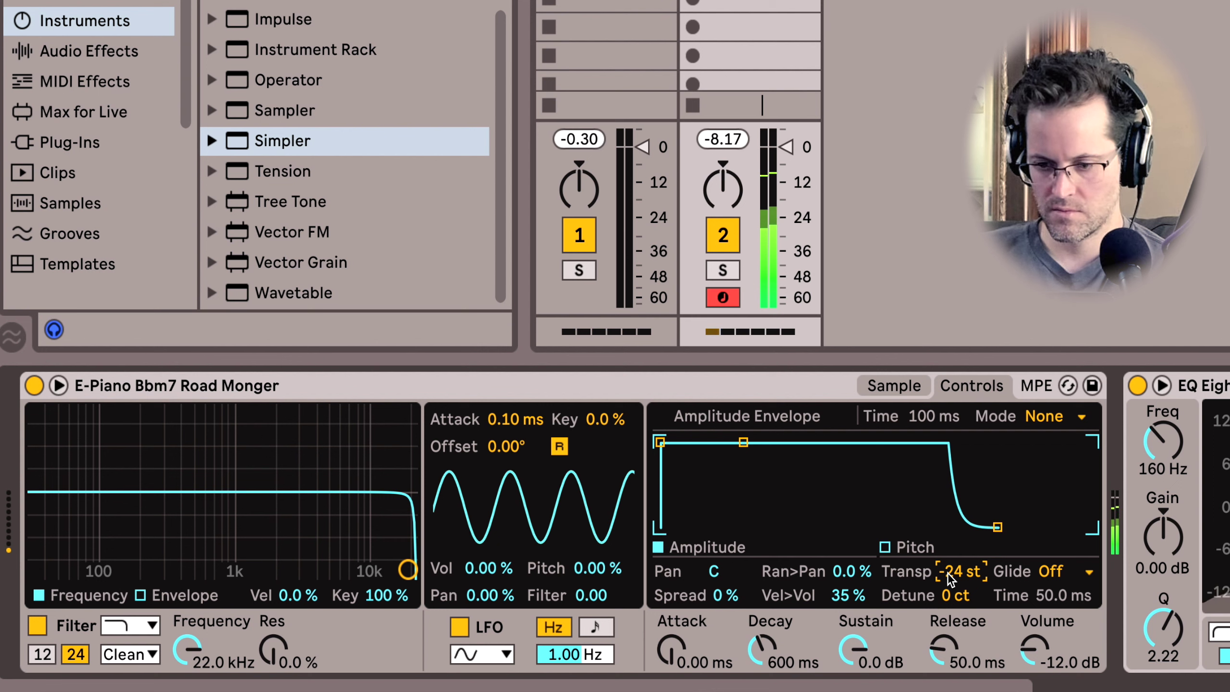
type("-12")
key("Return")
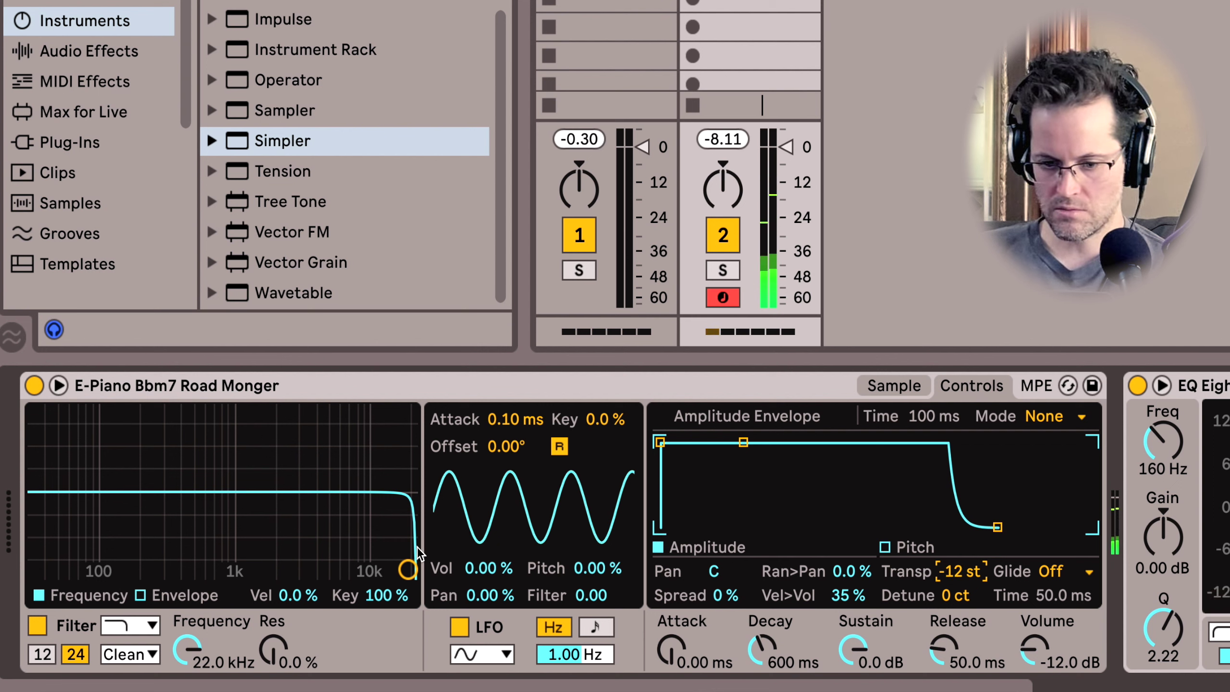
Step: Set the Simpler's low-pass filter to 118 Hz with 53 % resonance, using the SMP circuit with 8.95 dB of drive
mouse_move(50, 372)
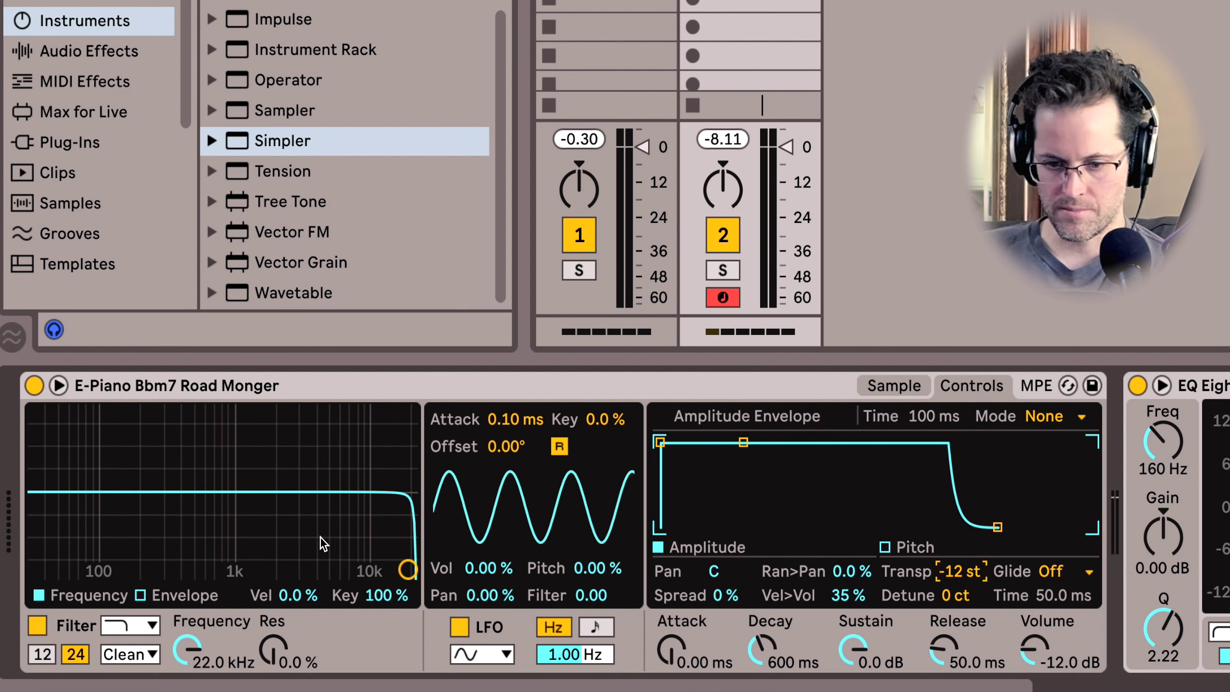
left_click_drag(408, 569, 114, 503)
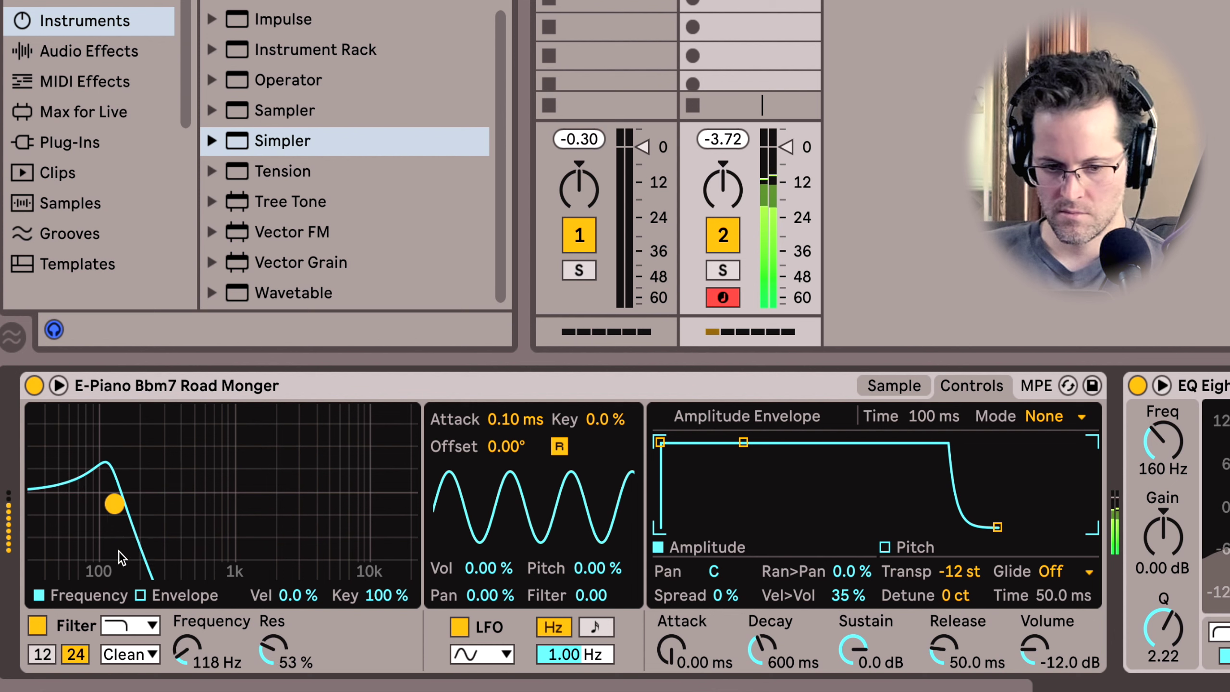
left_click(129, 654)
left_click(140, 606)
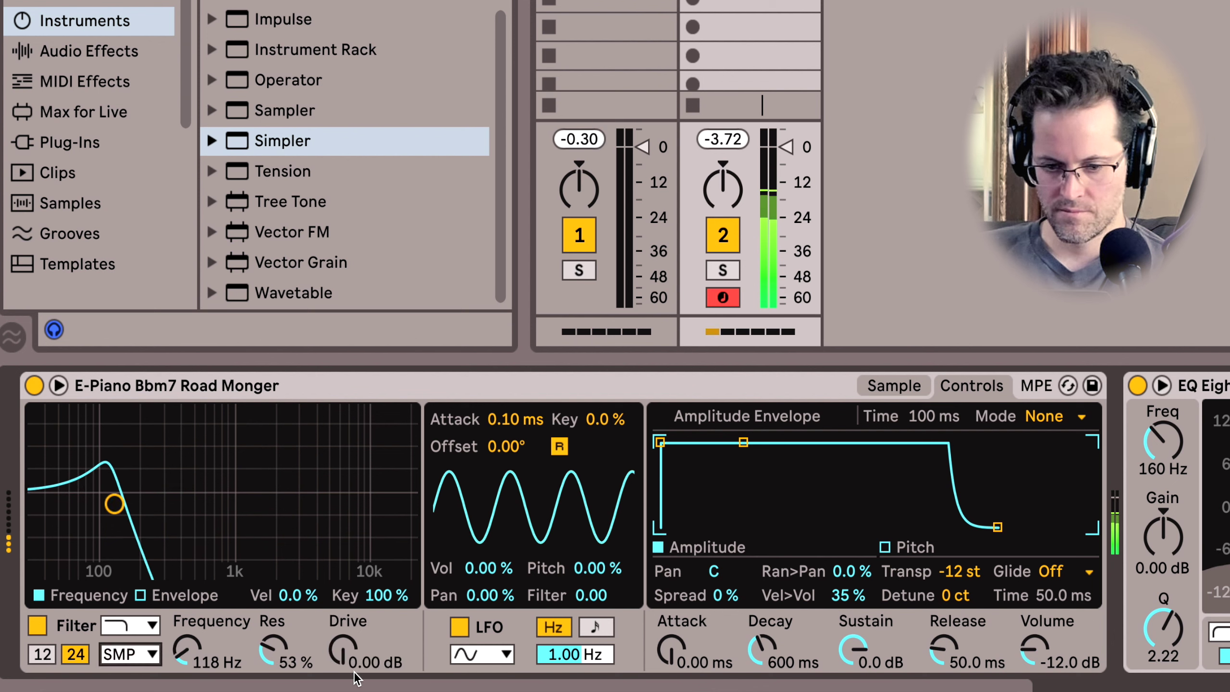
left_click_drag(343, 649, 239, 644)
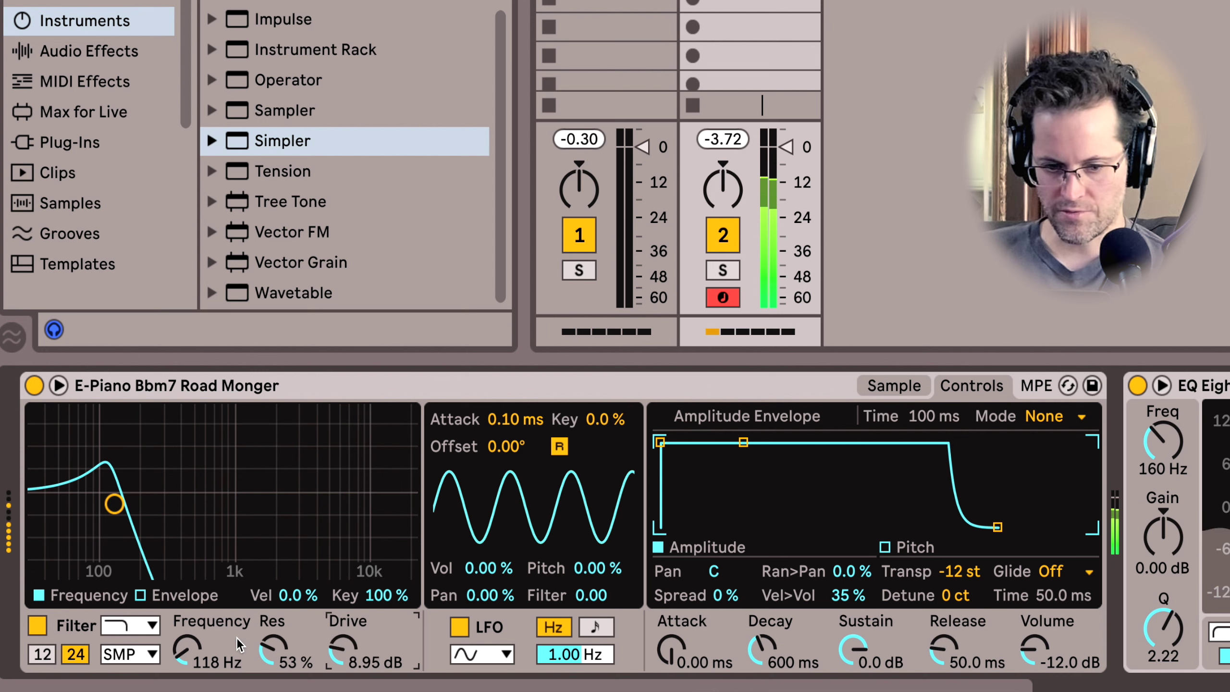
Step: Set the Simpler's filter envelope amount to 46
left_click(188, 598)
left_click_drag(394, 417, 395, 395)
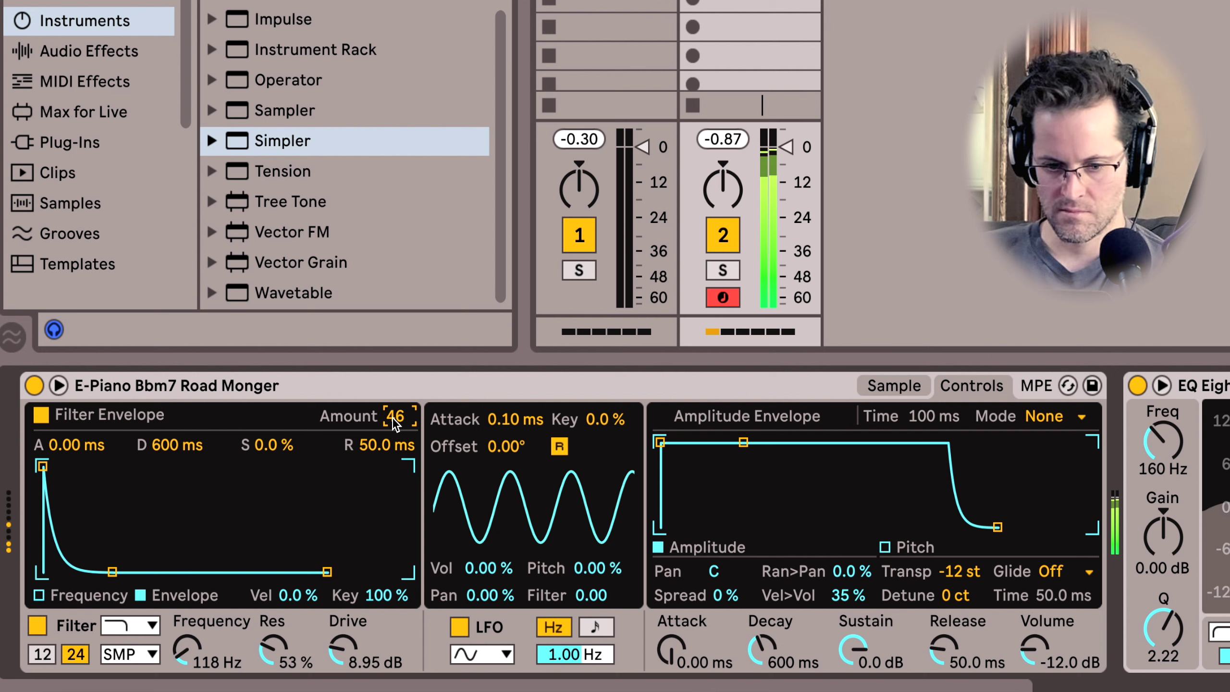